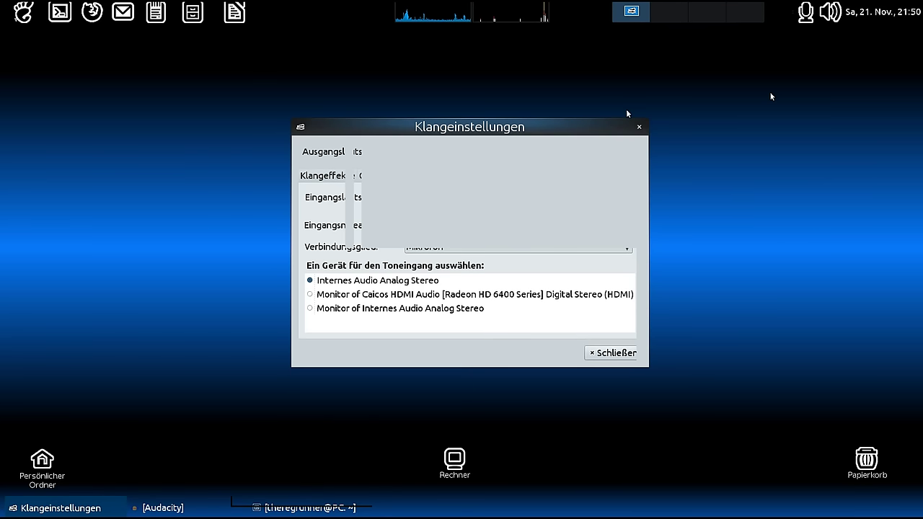
Close the sound settings, switch to Audacity and maximize its window
drag(566, 129, 563, 124)
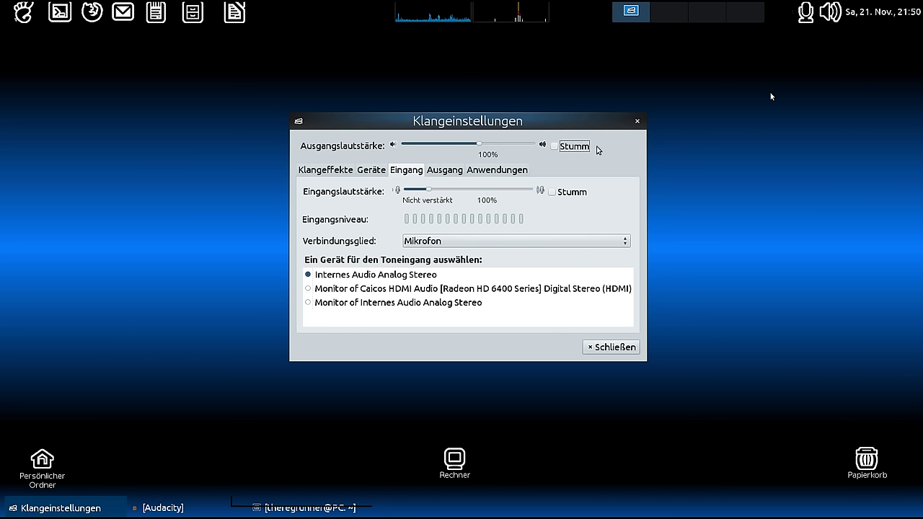
click(626, 346)
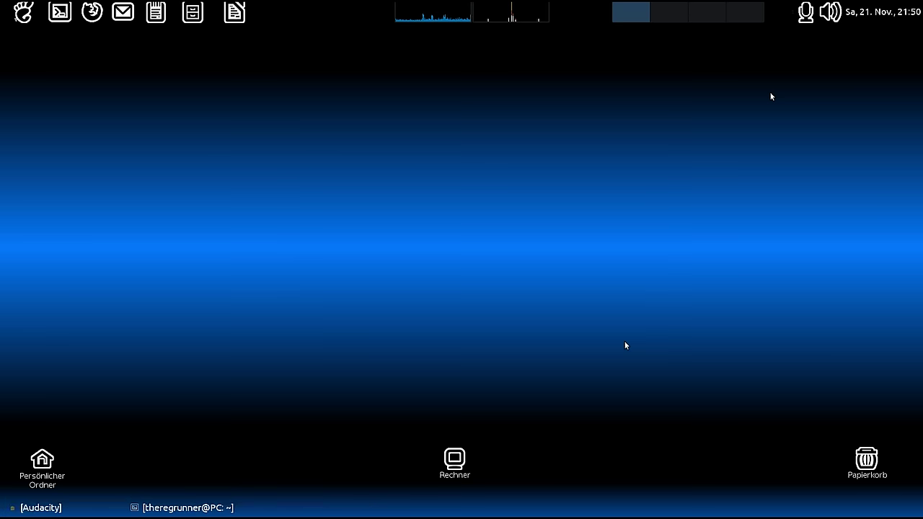
click(70, 507)
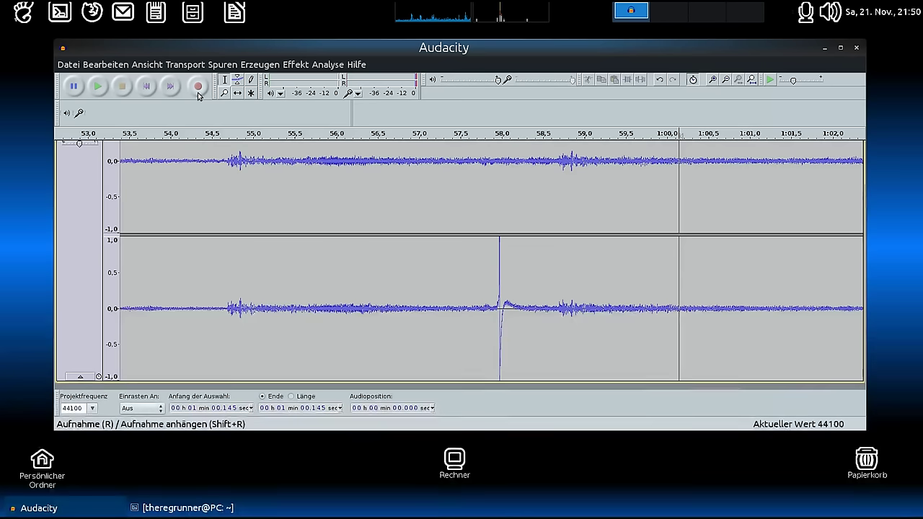
double_click(278, 56)
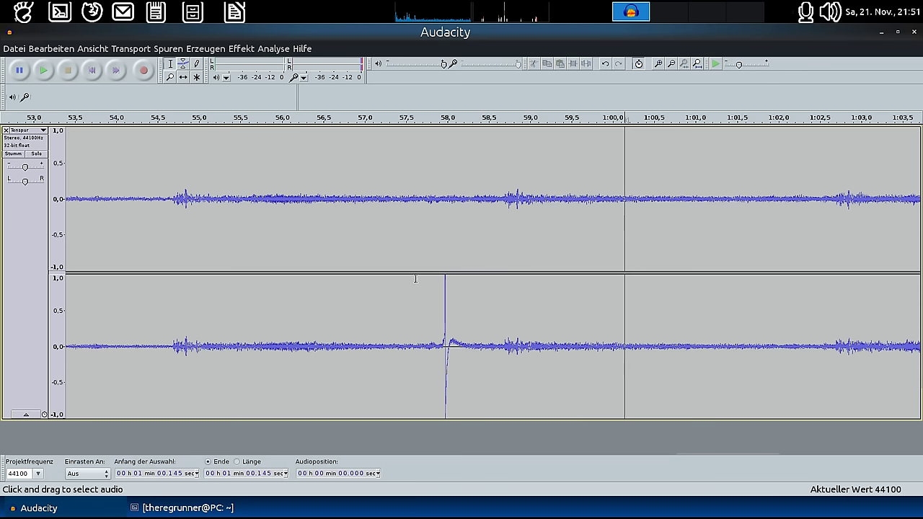
Try selecting the noise spike from about 57.5 to 58.4 s across both stereo channels, and clear the selection
click(421, 309)
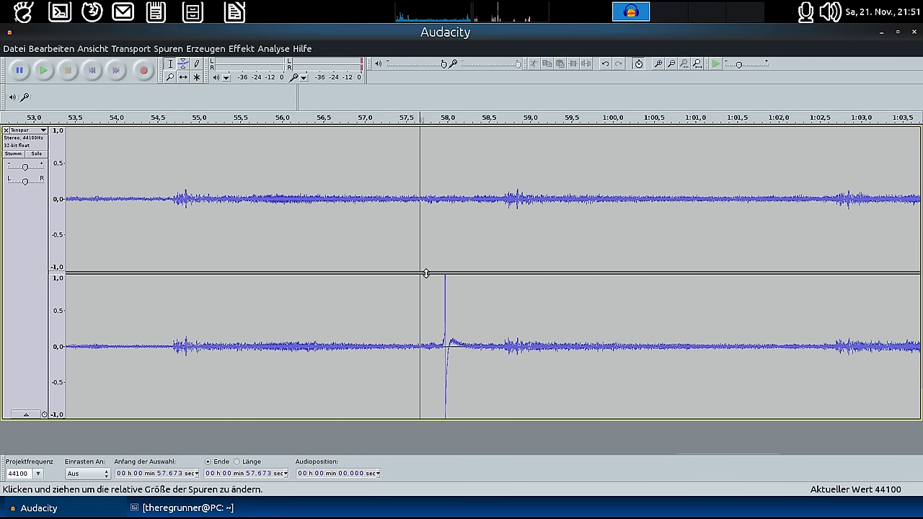
drag(172, 215, 622, 280)
click(543, 260)
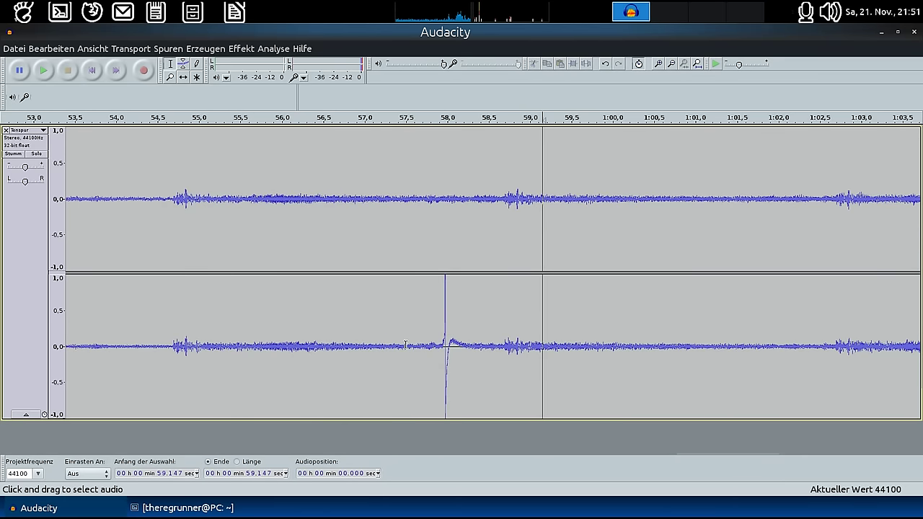
drag(406, 345, 483, 353)
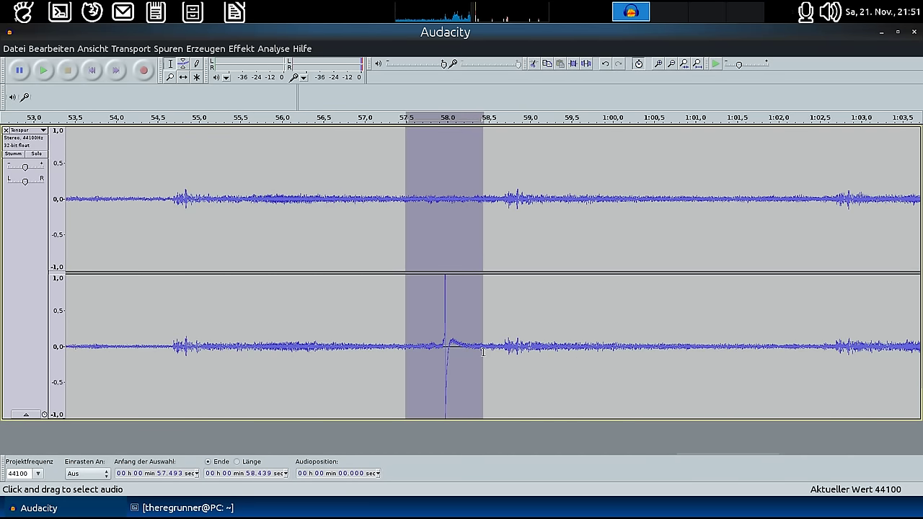
click(543, 308)
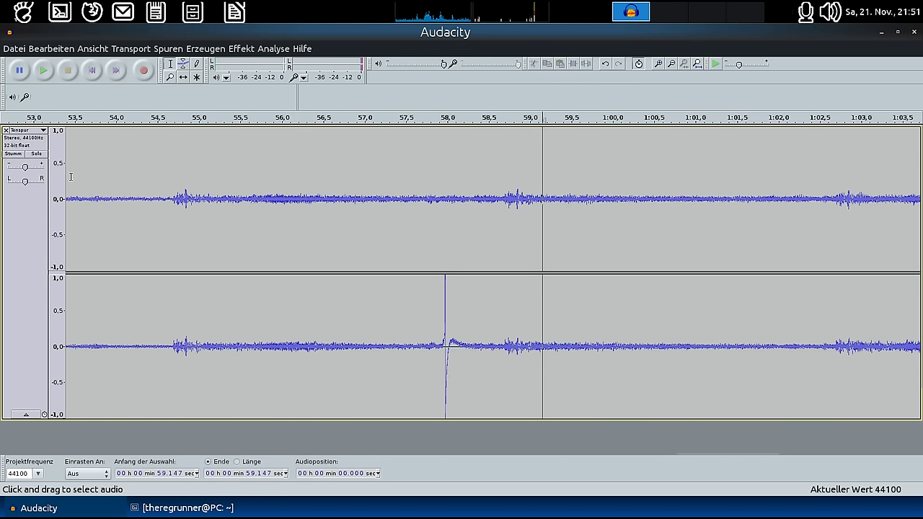
Split the stereo track into separate left and right tracks
click(44, 132)
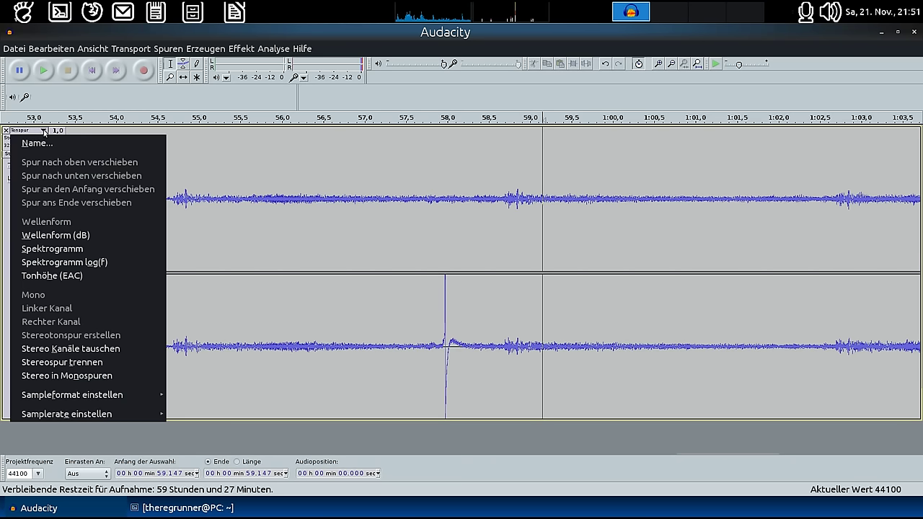
click(100, 363)
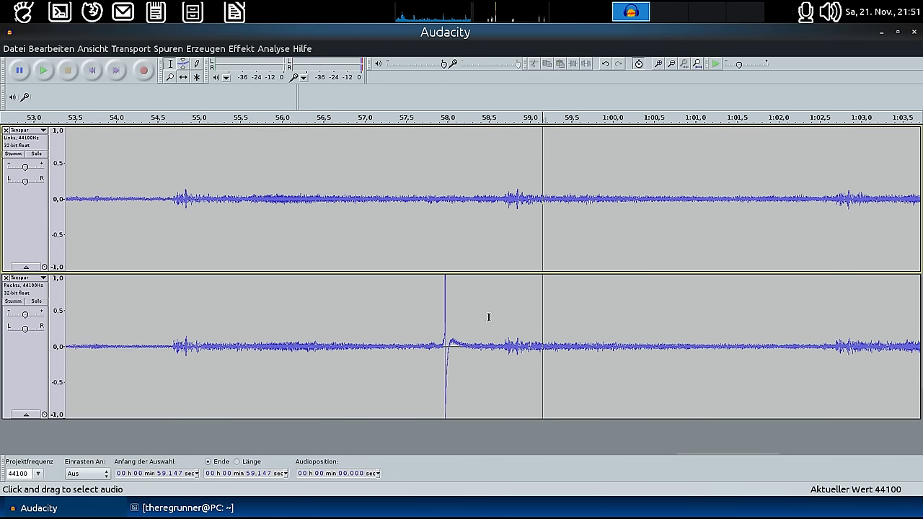
Try selecting passages around 58 s separately in the left and right tracks, and clear the selection
click(439, 220)
drag(401, 216, 542, 253)
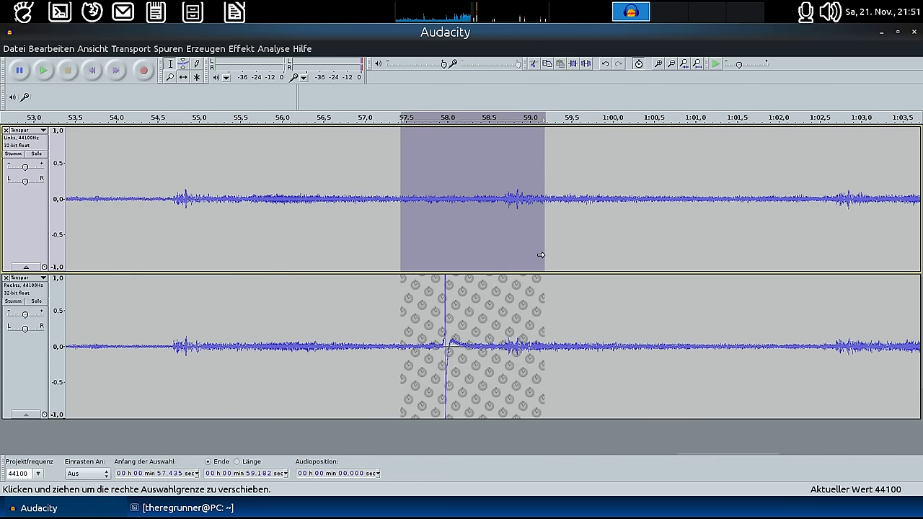
click(348, 239)
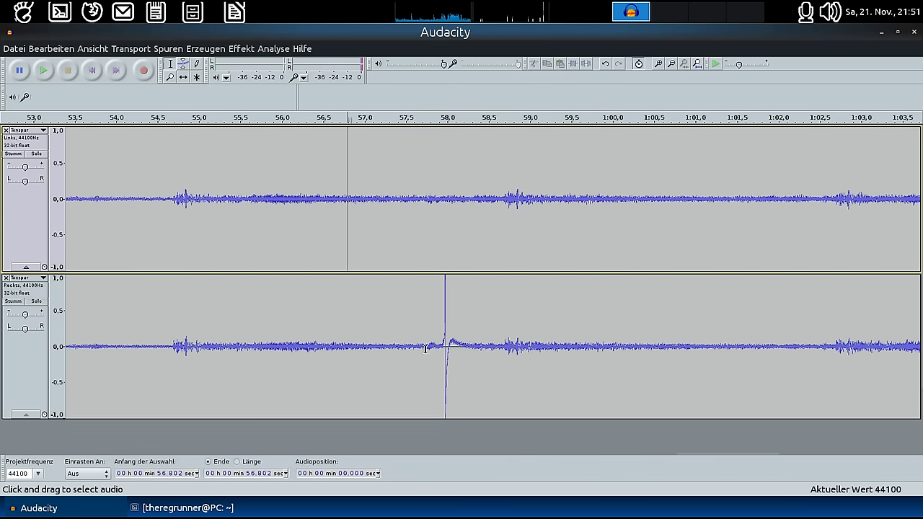
drag(425, 350, 481, 352)
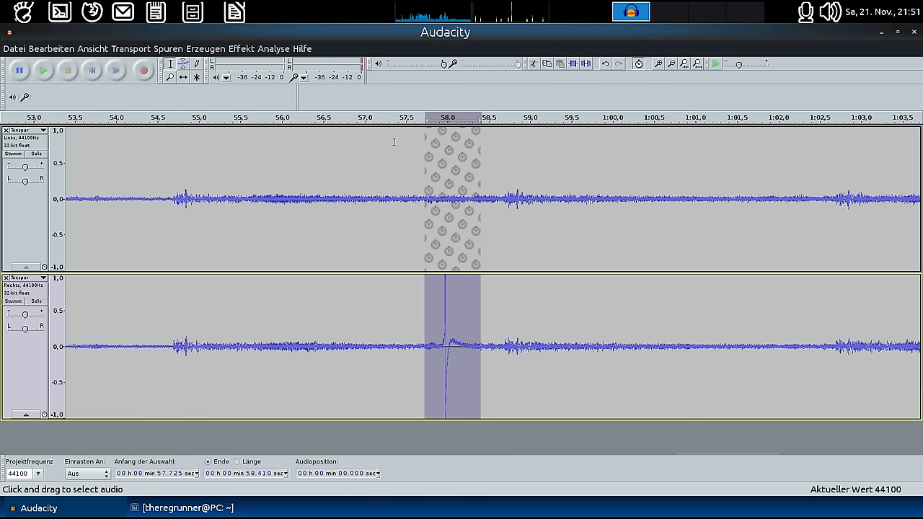
click(493, 235)
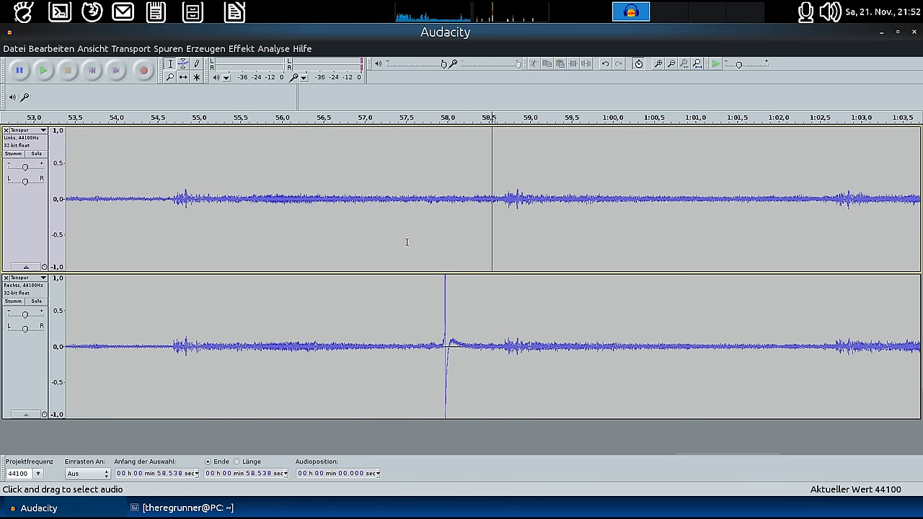
Copy the clean passage from about 57.6 to 58.9 s in the left track
drag(414, 245, 523, 247)
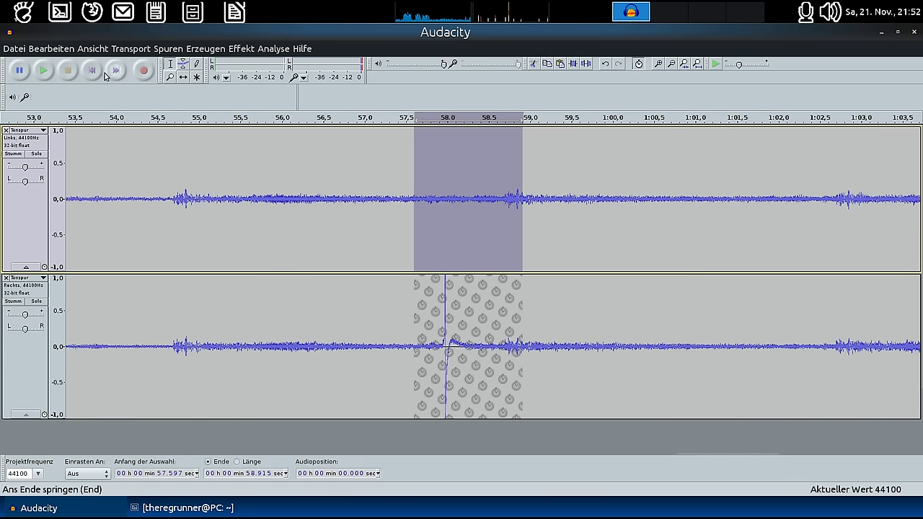
click(32, 47)
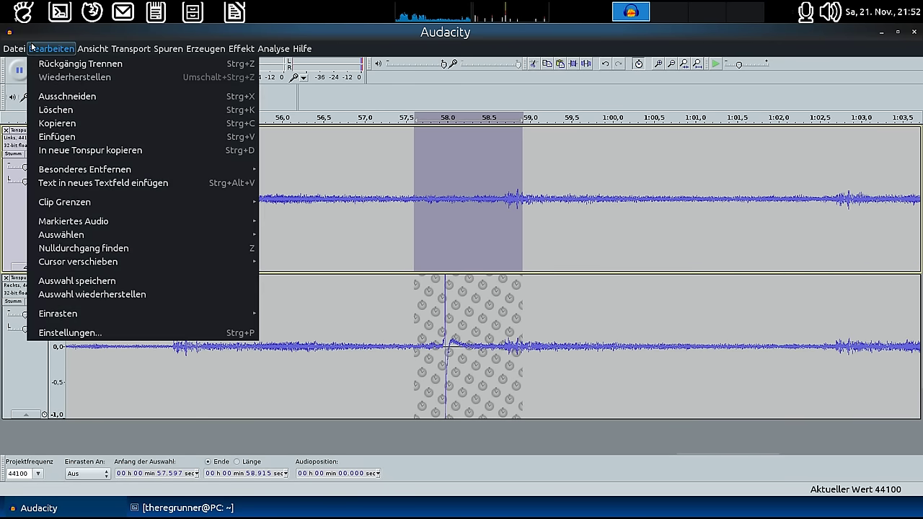
click(59, 123)
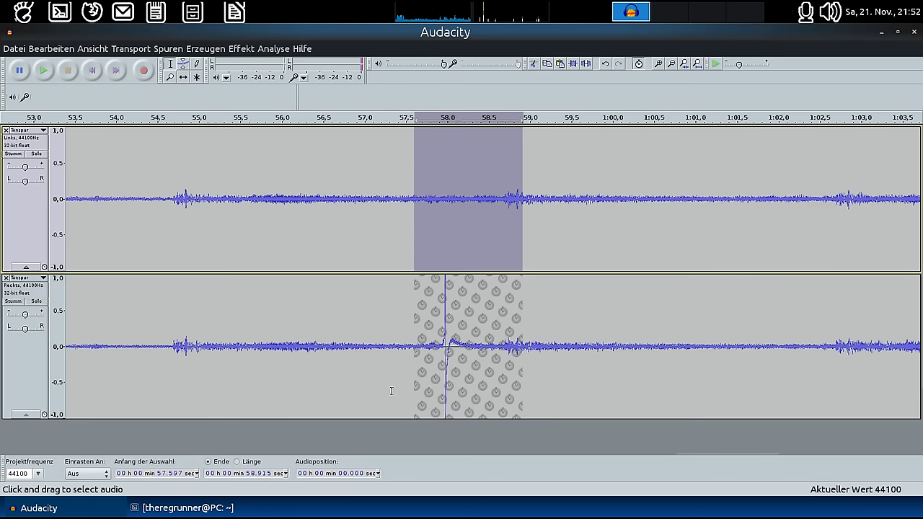
Replace the passage containing the spike in the right track, from about 57.6 to 58.9 s, with the copied audio
click(414, 310)
drag(414, 310, 525, 328)
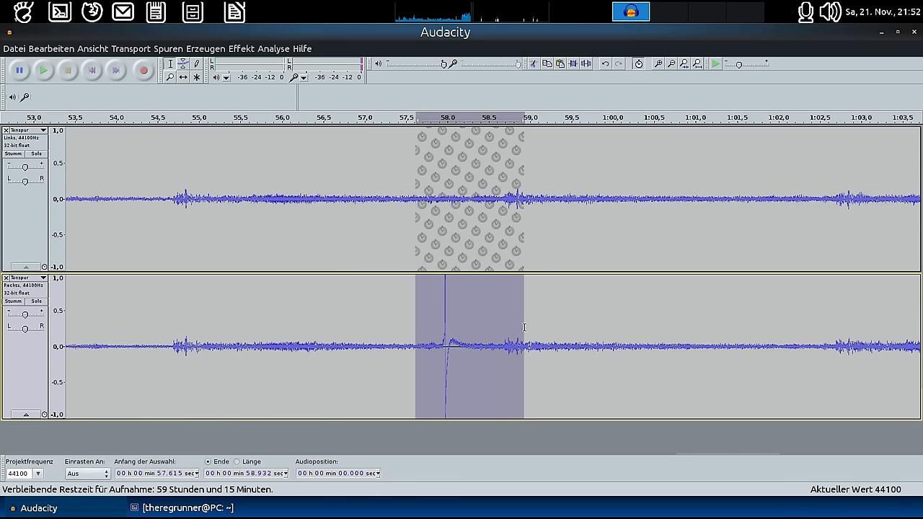
click(51, 49)
click(51, 49)
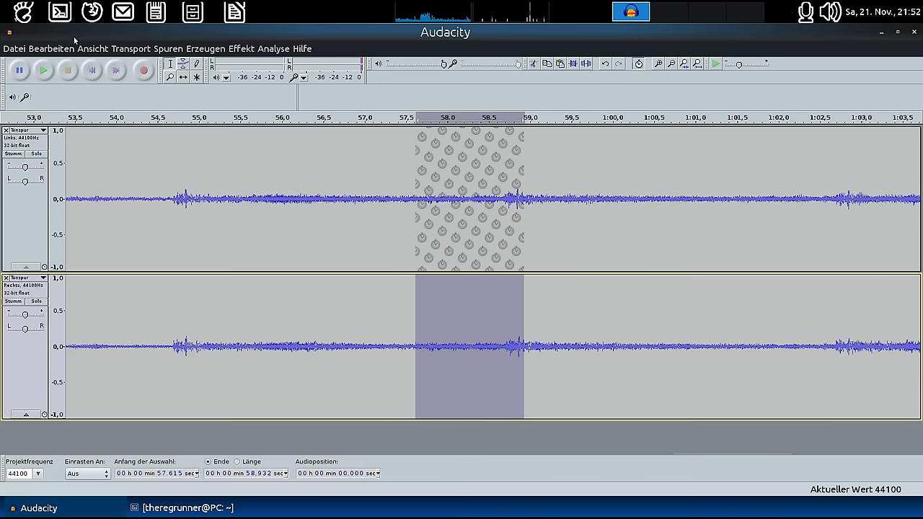
click(388, 255)
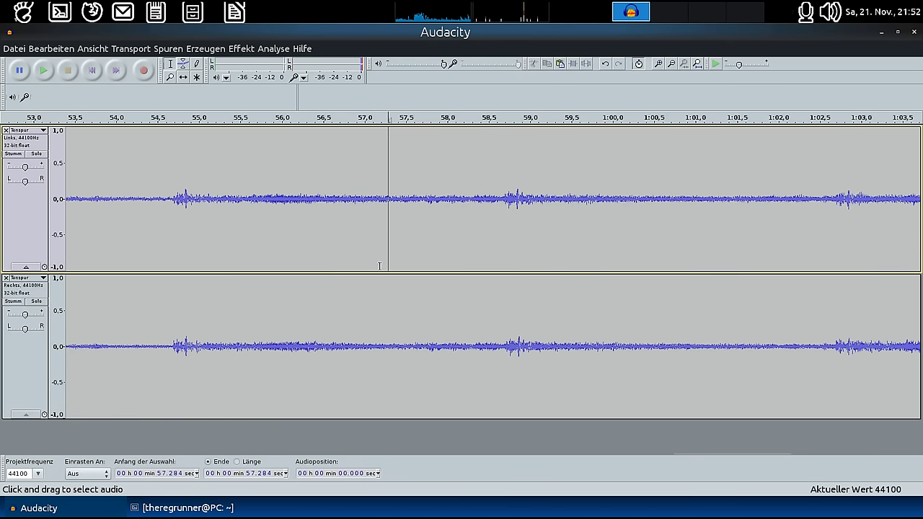
drag(371, 238, 616, 268)
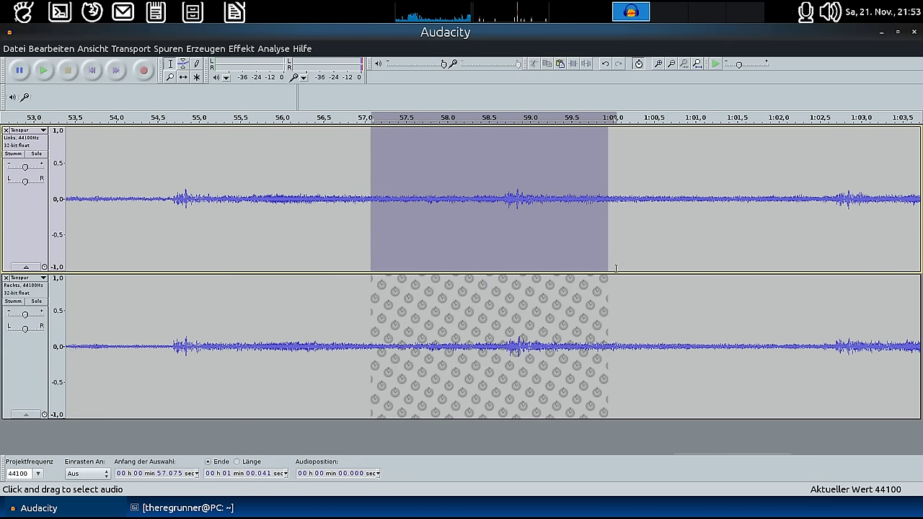
click(687, 256)
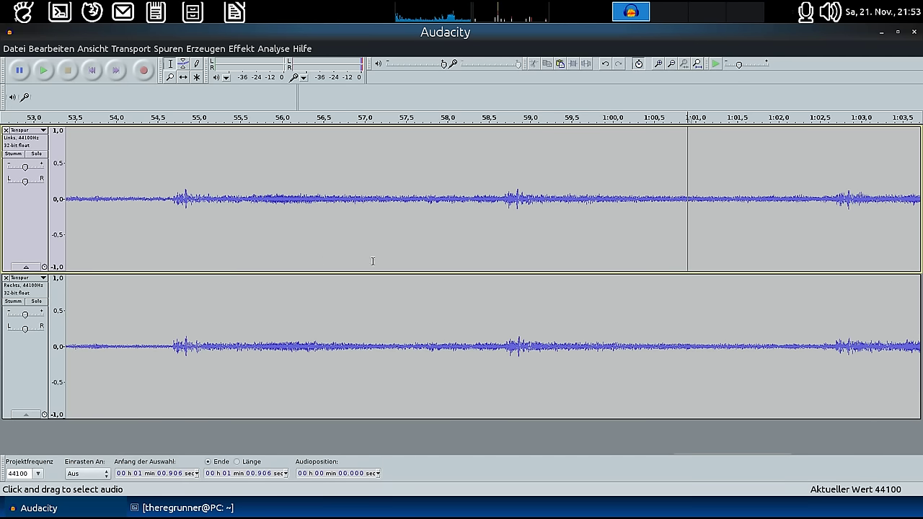
Delete the quiet passage from about 51.8 to 54.6 s, selected in the left track
drag(163, 231, 66, 246)
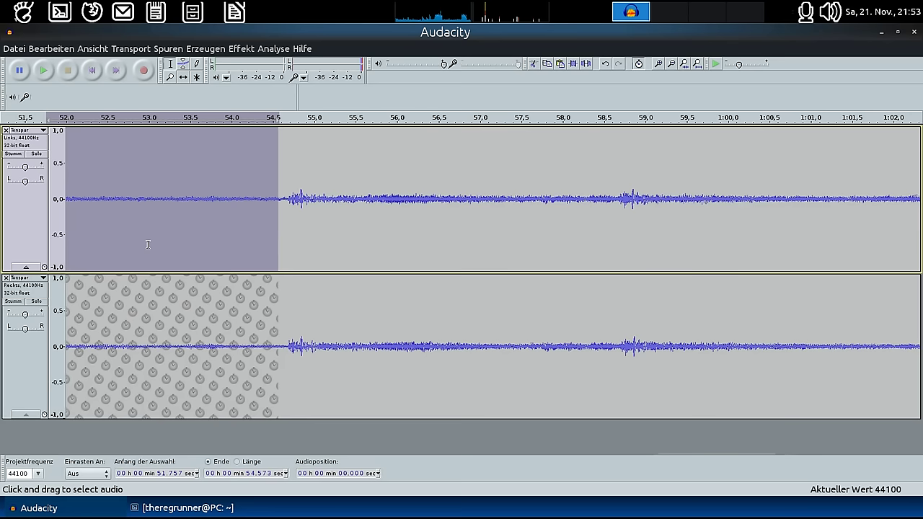
key(Delete)
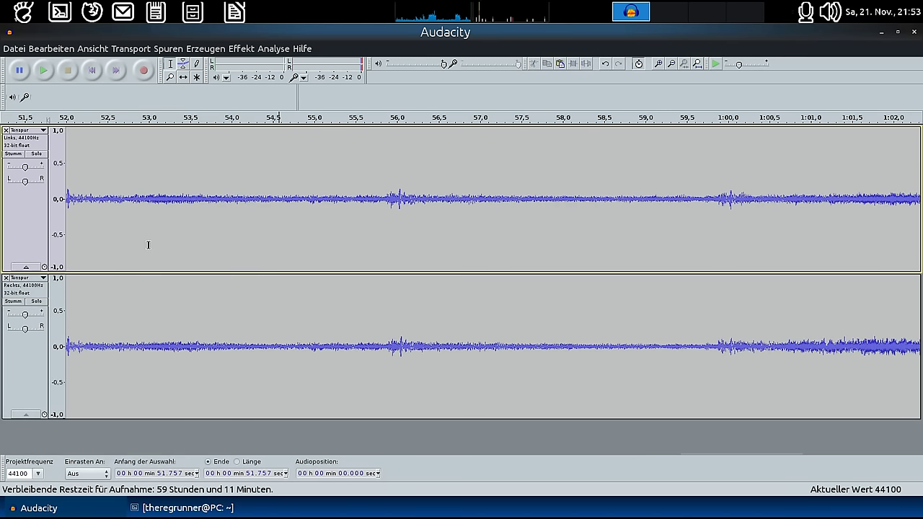
Select a passage in the left track and one in the right track, and review the effects available for each
drag(165, 243, 69, 251)
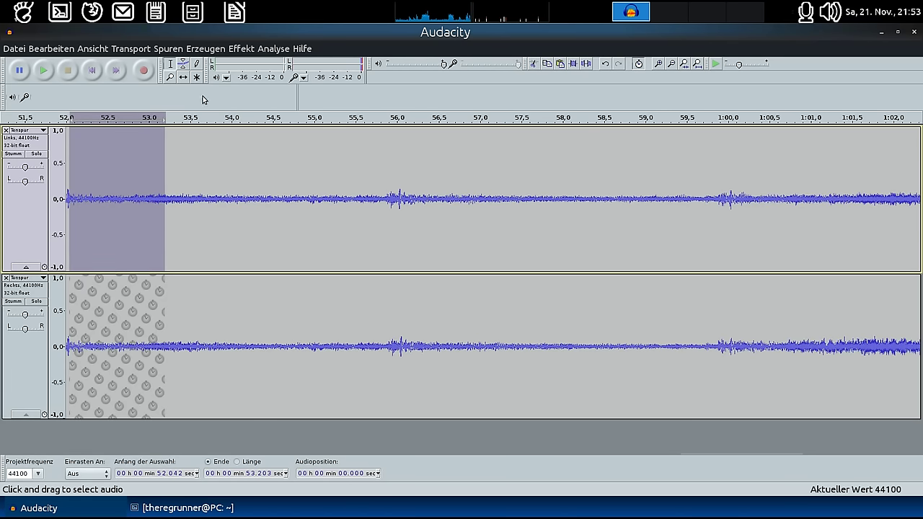
click(241, 49)
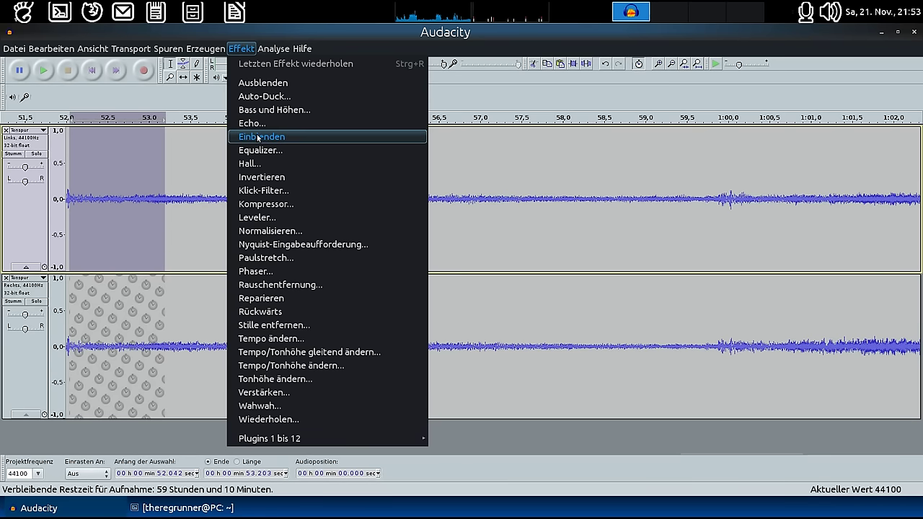
click(492, 38)
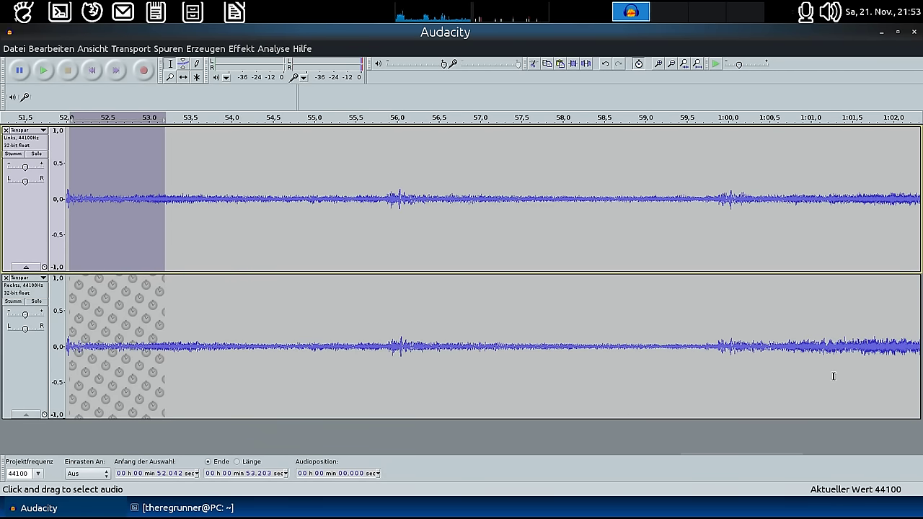
drag(732, 383, 888, 384)
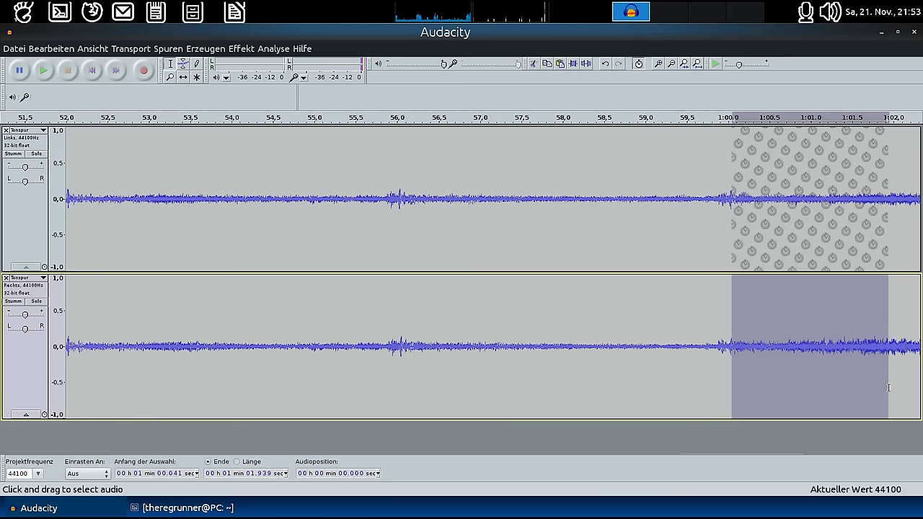
click(243, 49)
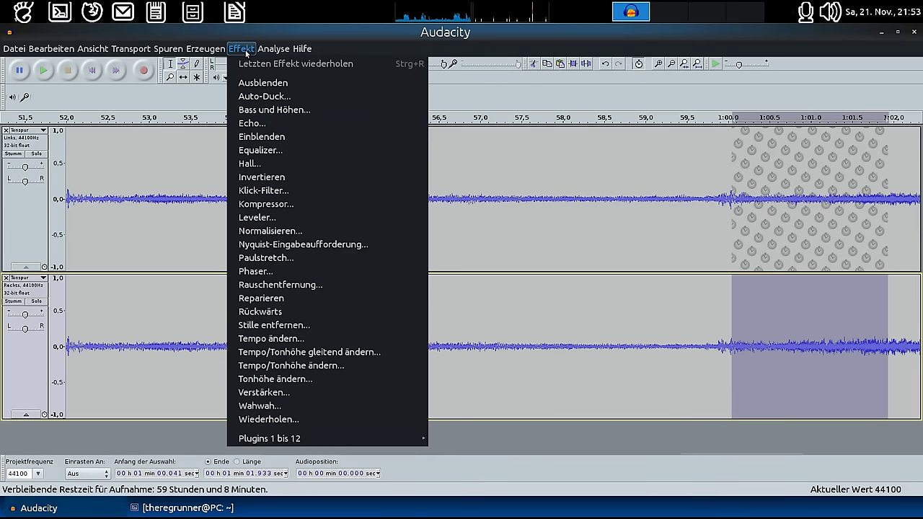
click(512, 168)
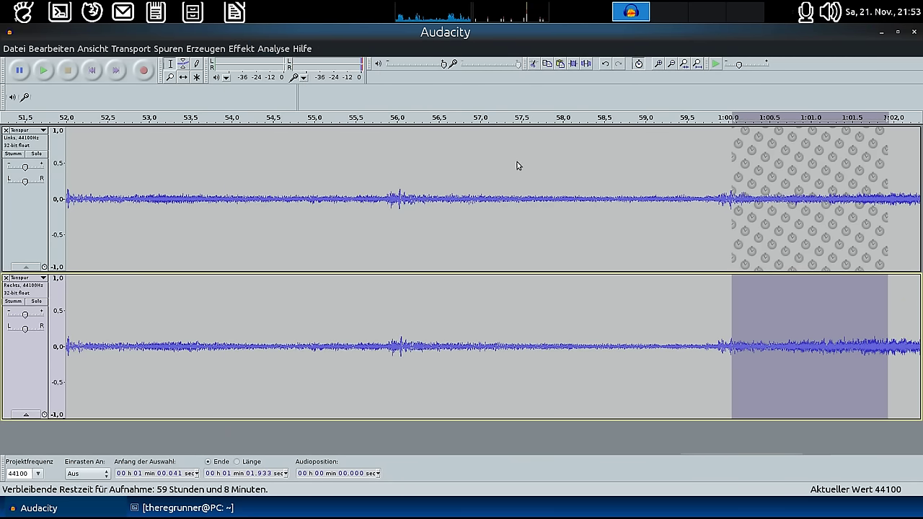
Clear the passage selection and minimize the Audacity window
click(479, 245)
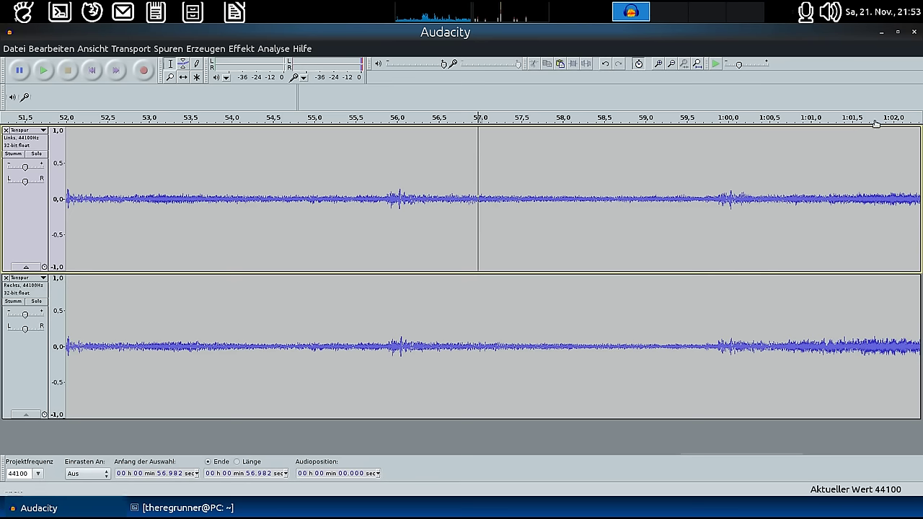
click(883, 33)
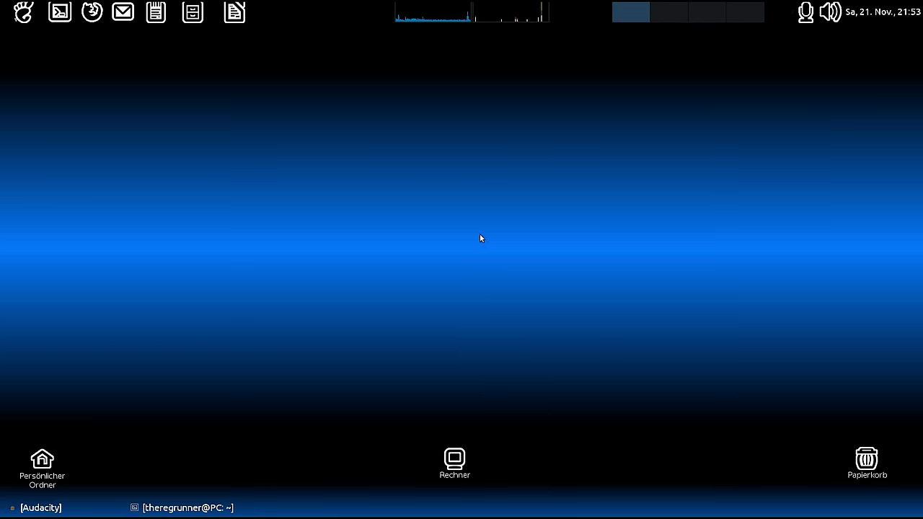